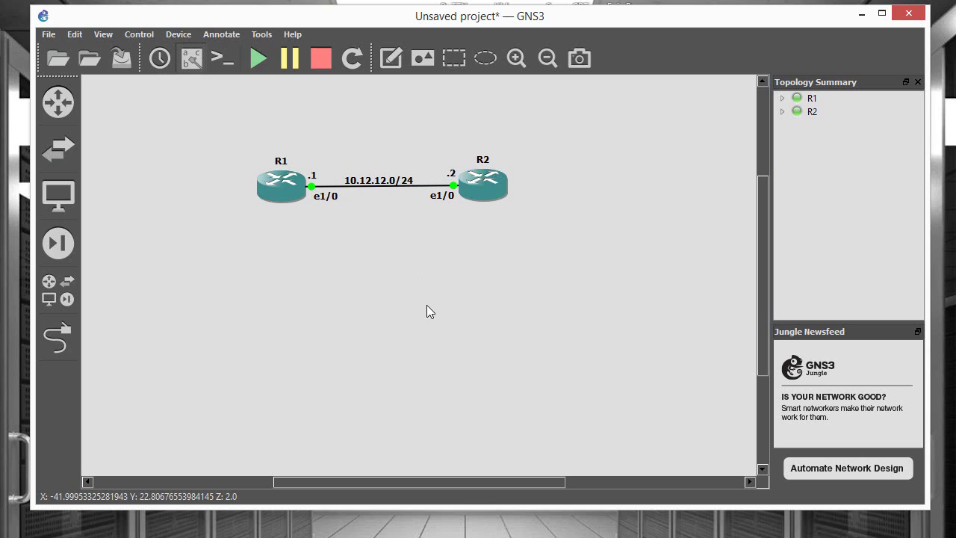
Step: Open R1's console, move it to the workspace centre, and get a fresh prompt
double_click(290, 200)
left_click_drag(302, 104, 523, 226)
key("Return")
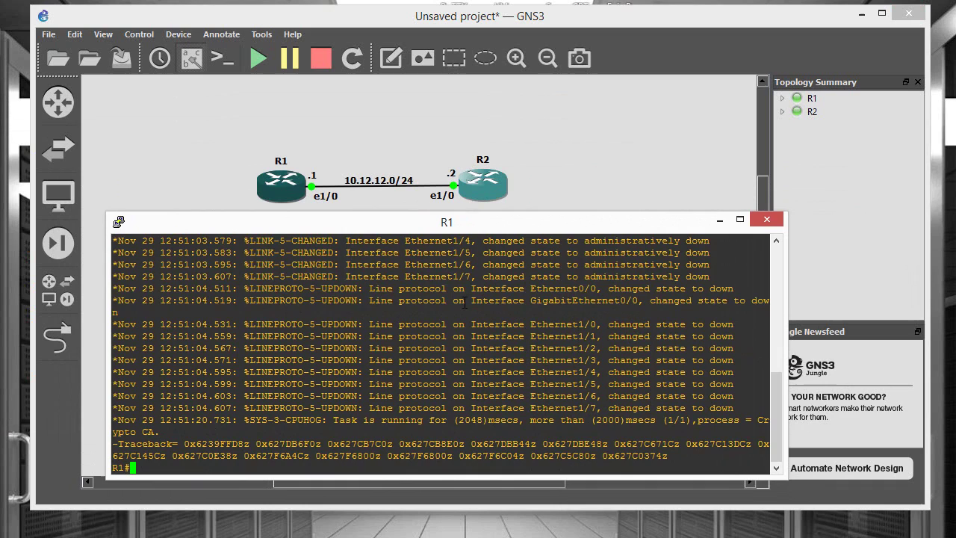
key("Return")
Step: Give R1's e1/0 the address 10.12.12.1 255.255.255.0 and enable it with no shut
key("Return")
key("Return")
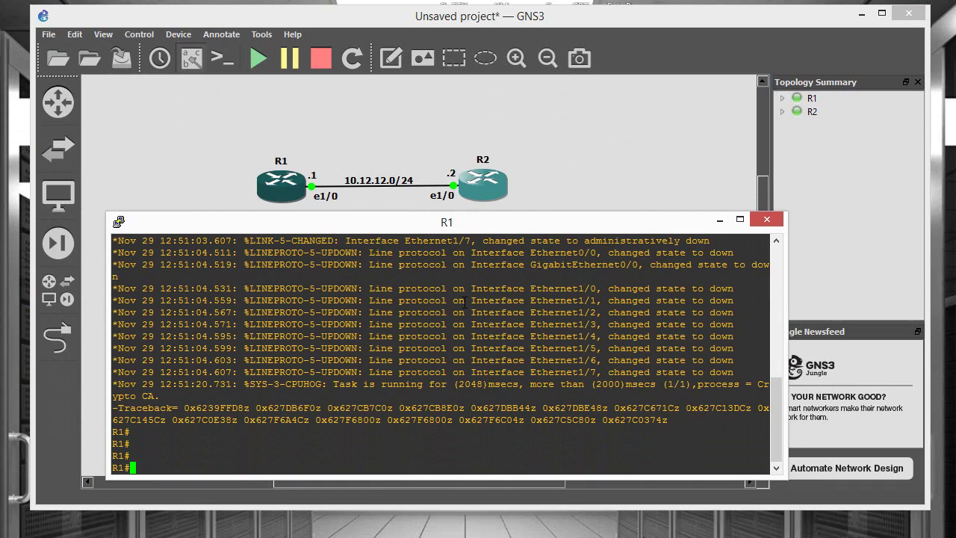
type("conf t")
key("Return")
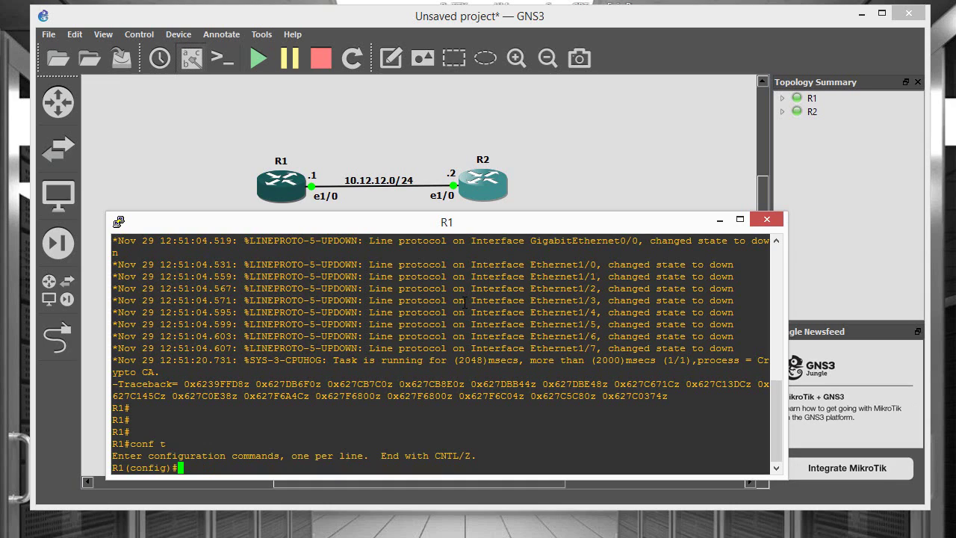
type("int e1/0")
key("Return")
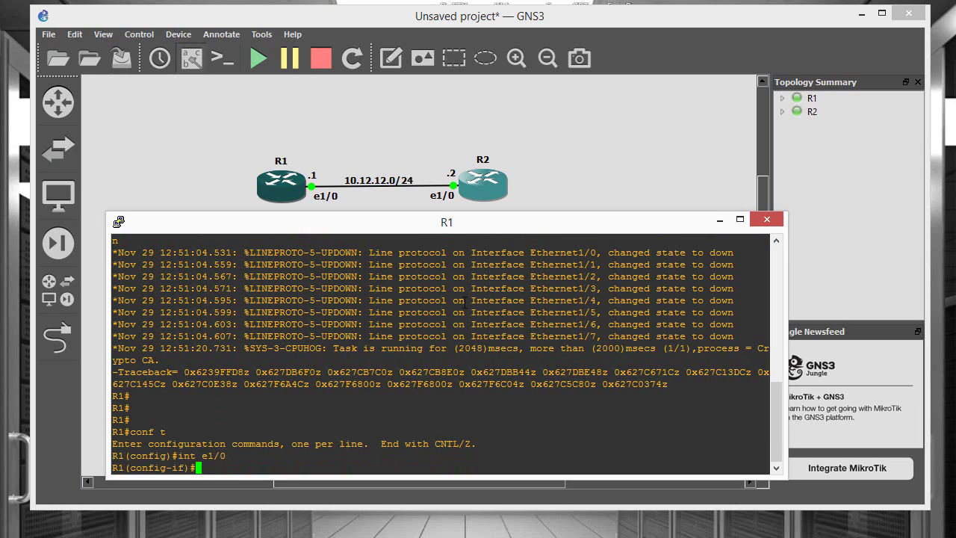
type("ip add 10.12.12.1 255.255.255.0")
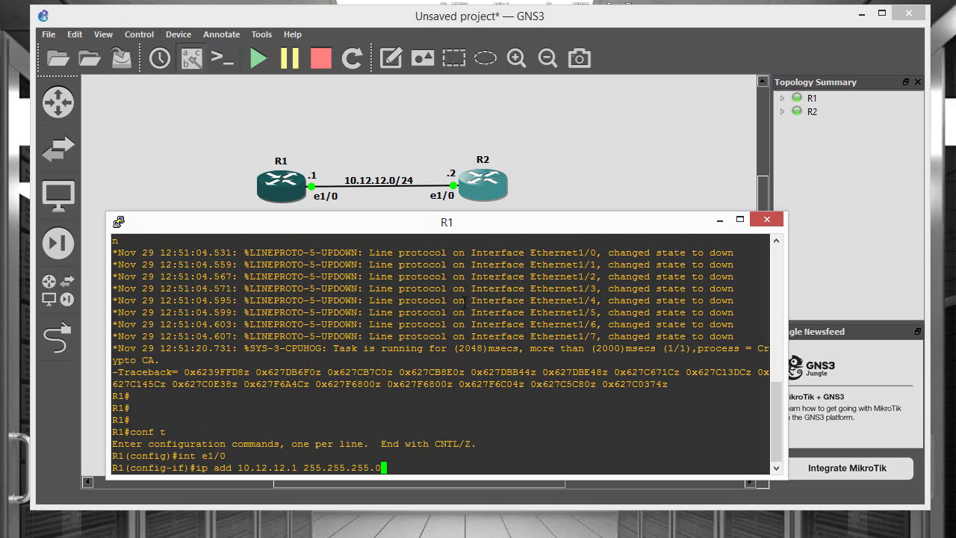
key("Return")
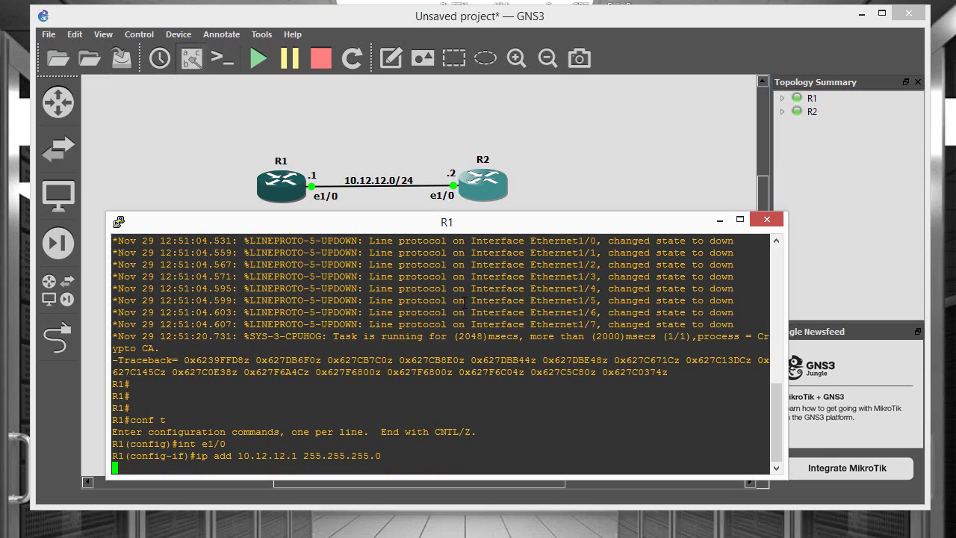
type("no shut")
key("Return")
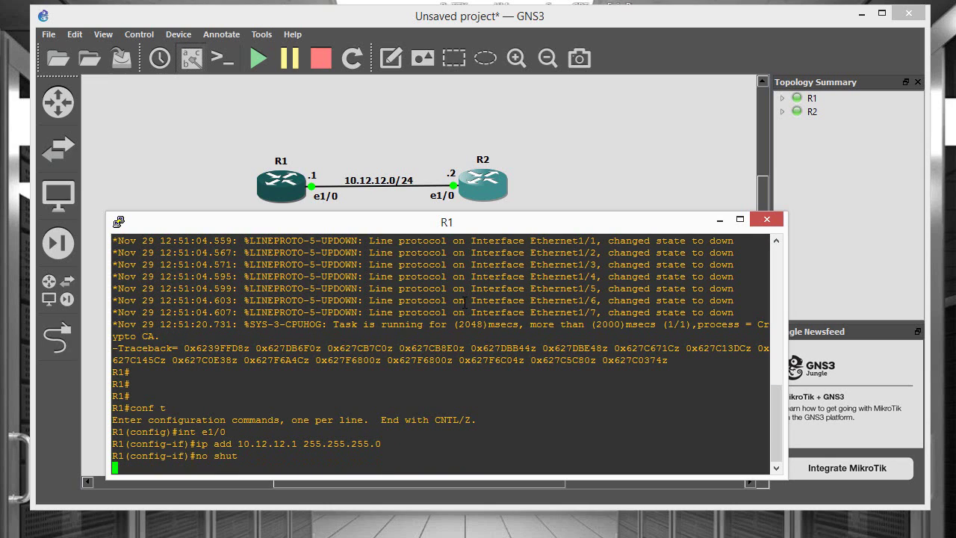
Step: Leave configuration mode and enter show ip int br to list R1's interfaces
type("end")
key("Return")
key("Return")
key("Return")
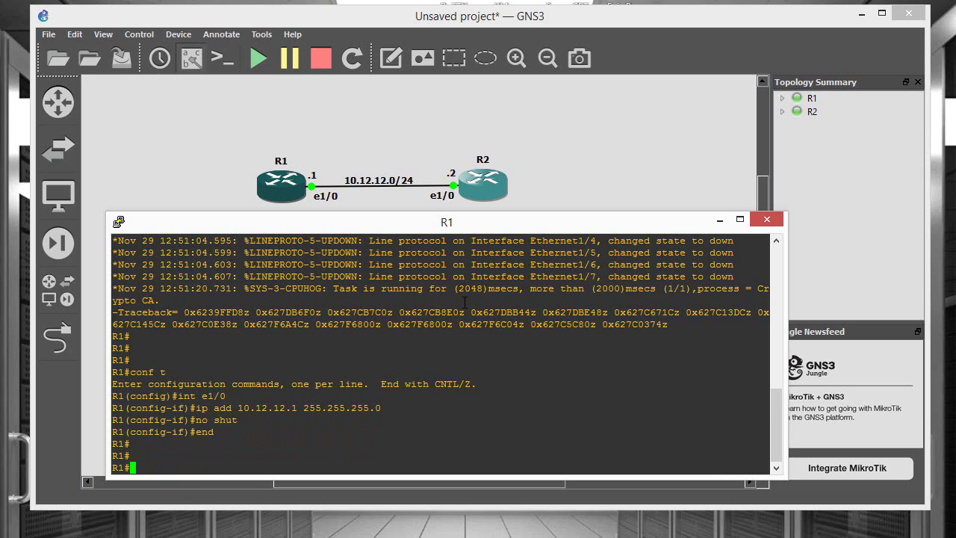
type("show i")
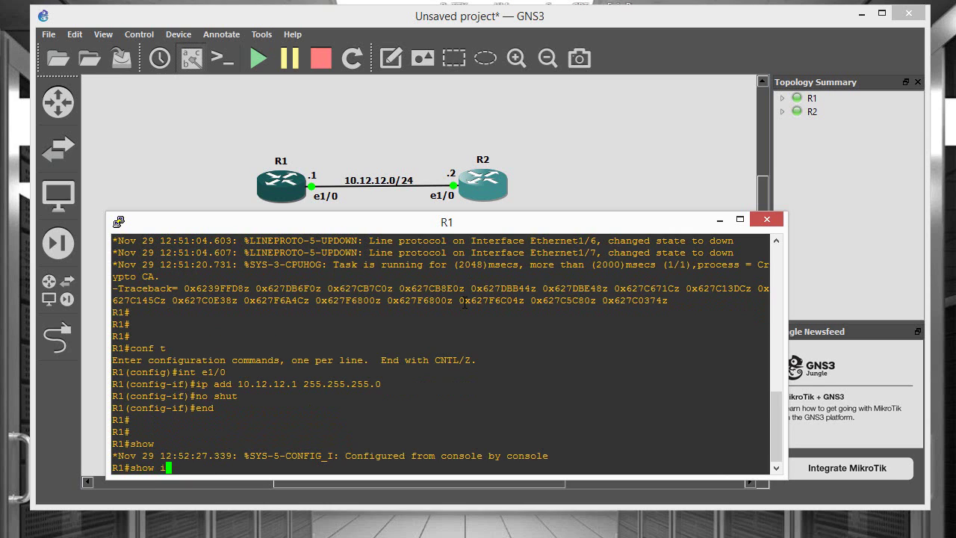
type("p int br")
key("Return")
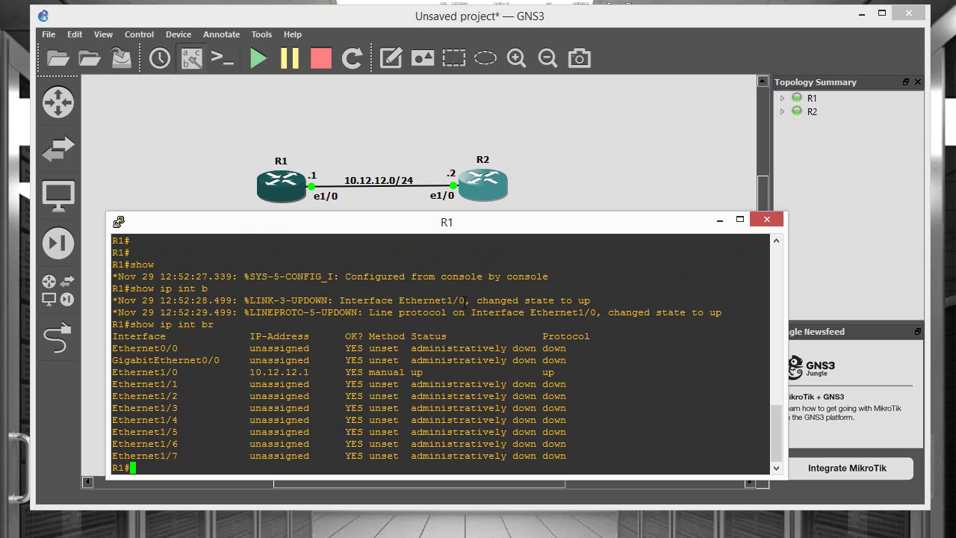
double_click(481, 360)
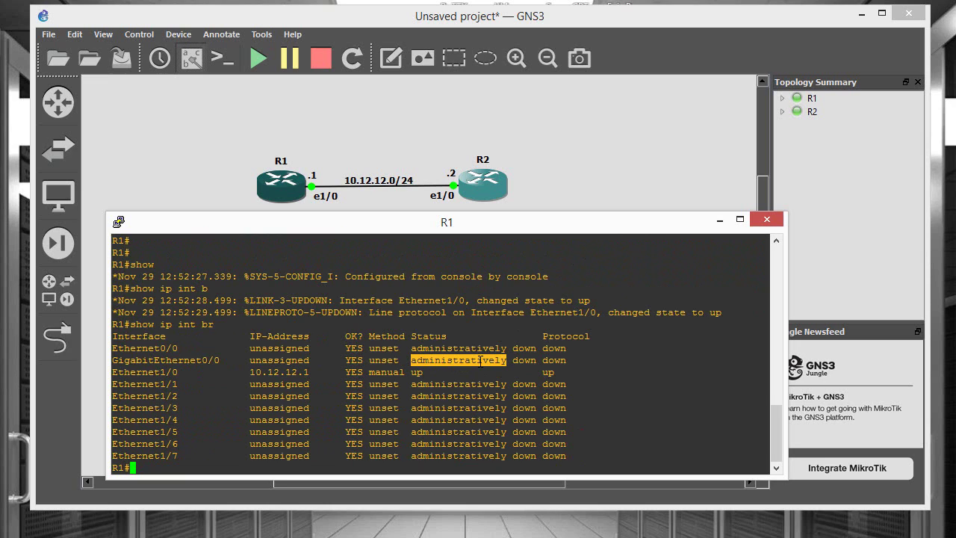
double_click(443, 384)
double_click(448, 396)
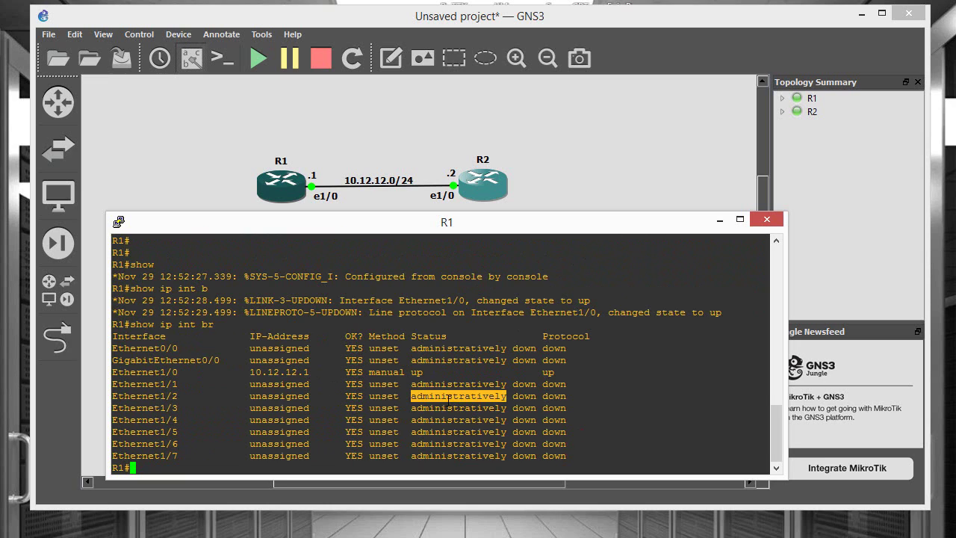
triple_click(449, 410)
left_click(450, 421)
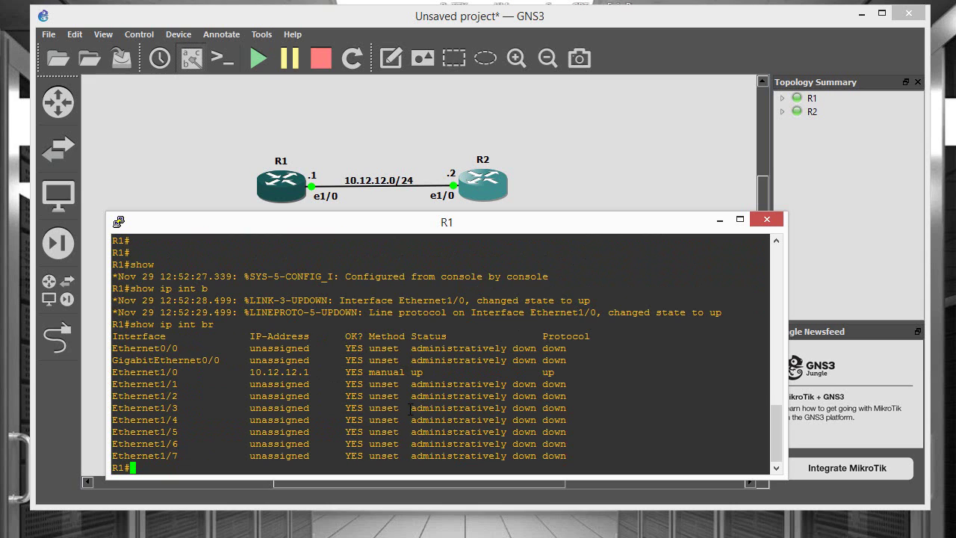
left_click_drag(409, 409, 536, 408)
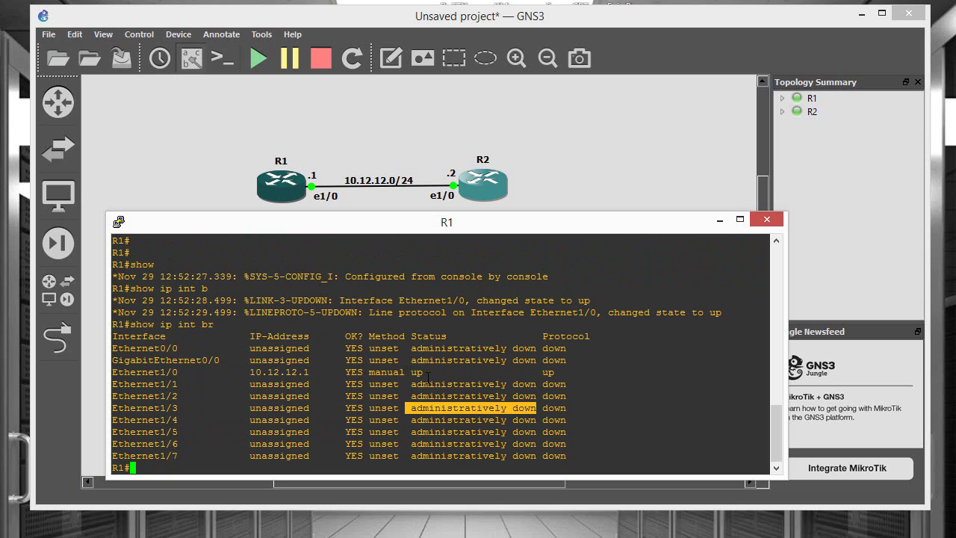
scroll(398, 321, "up", 4)
scroll(398, 321, "down", 4)
left_click_drag(429, 372, 416, 371)
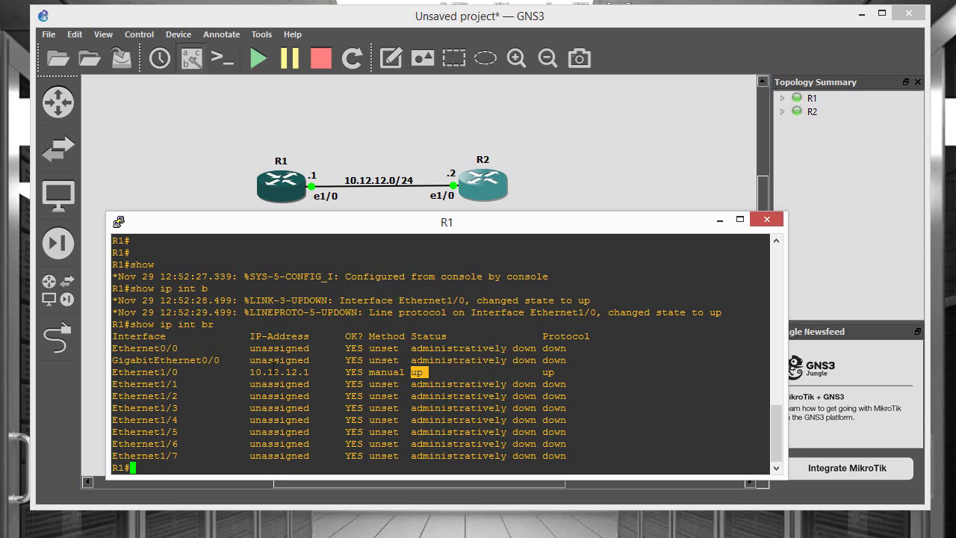
double_click(274, 369)
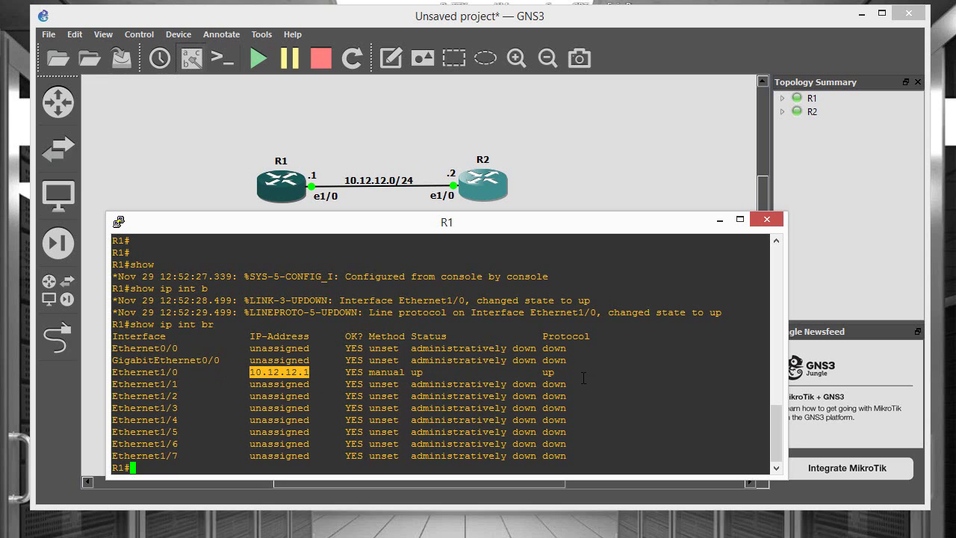
Step: Open R2's console, move it off the topology, and enter global configuration mode
double_click(495, 188)
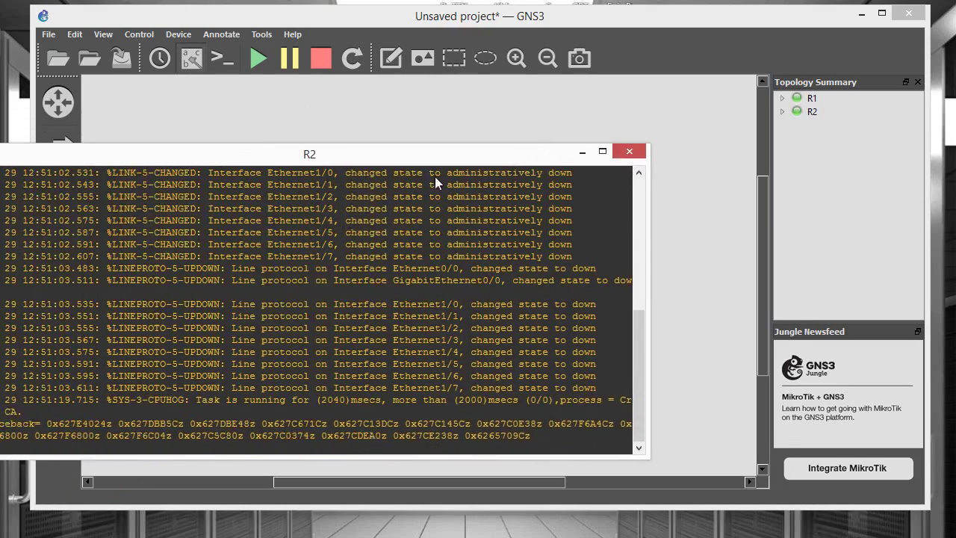
left_click_drag(363, 158, 485, 232)
type("con f")
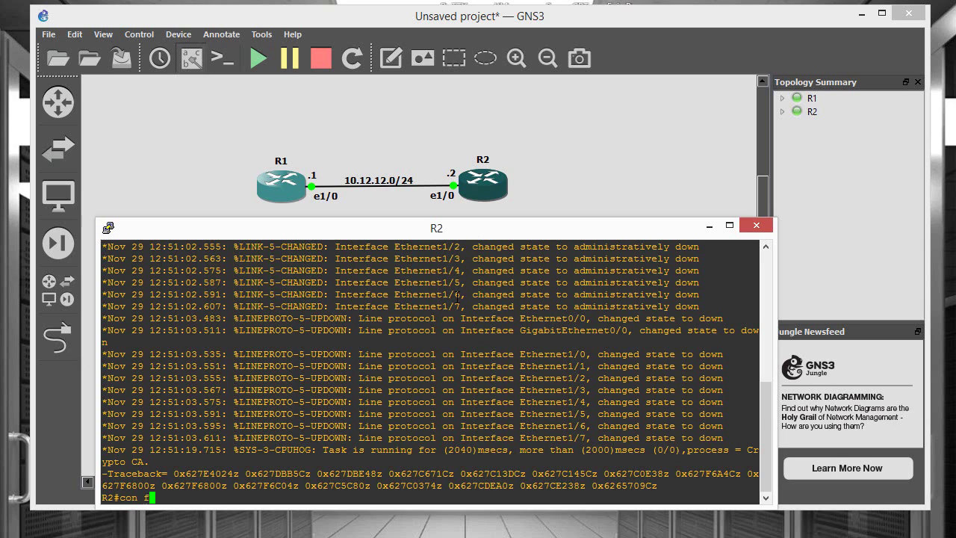
key("BackSpace")
type("f t")
key("Return")
Step: Give R2's e1/0 the address 10.12.12.2 255.255.255.0 and bring it up with no shut
type("in")
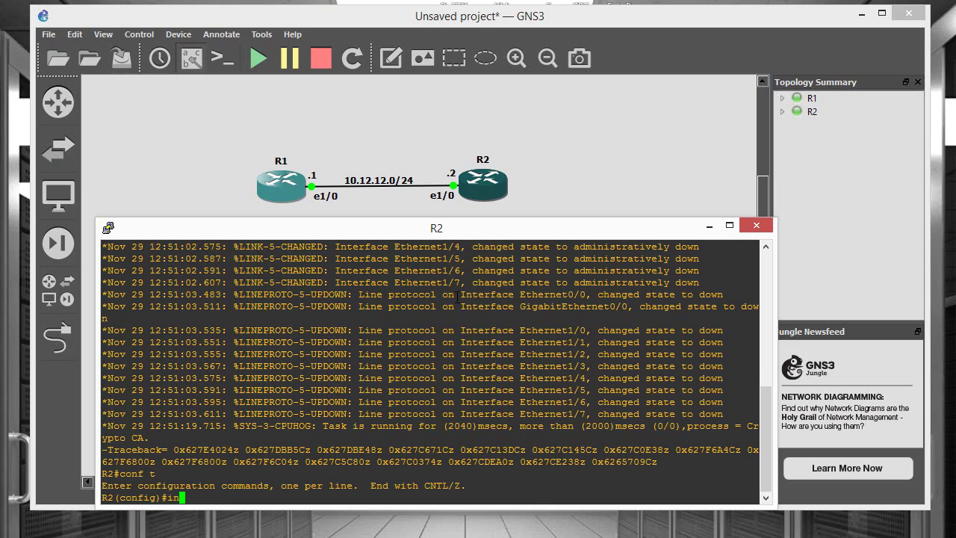
type("t e1/0")
key("Return")
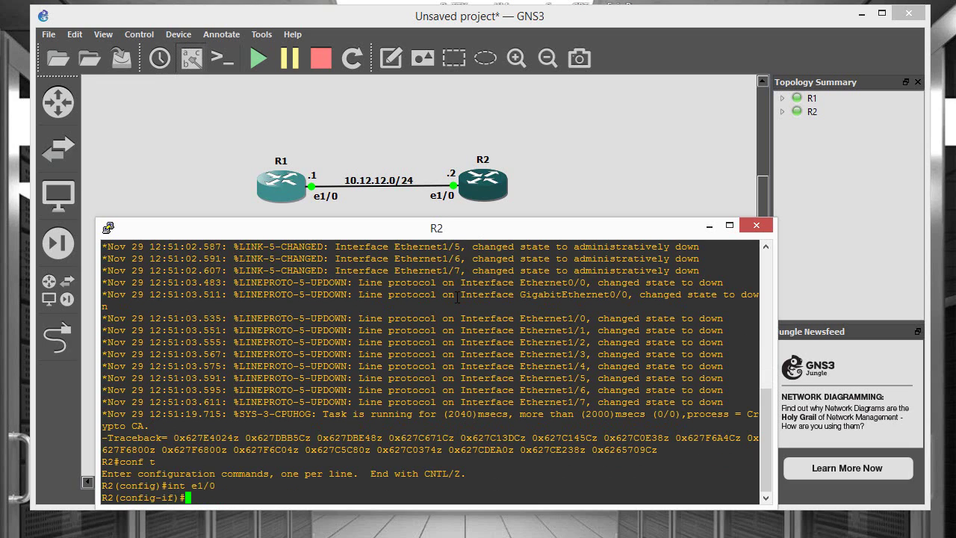
type("ipo a")
key("BackSpace")
key("BackSpace")
key("BackSpace")
type("add")
key("Tab")
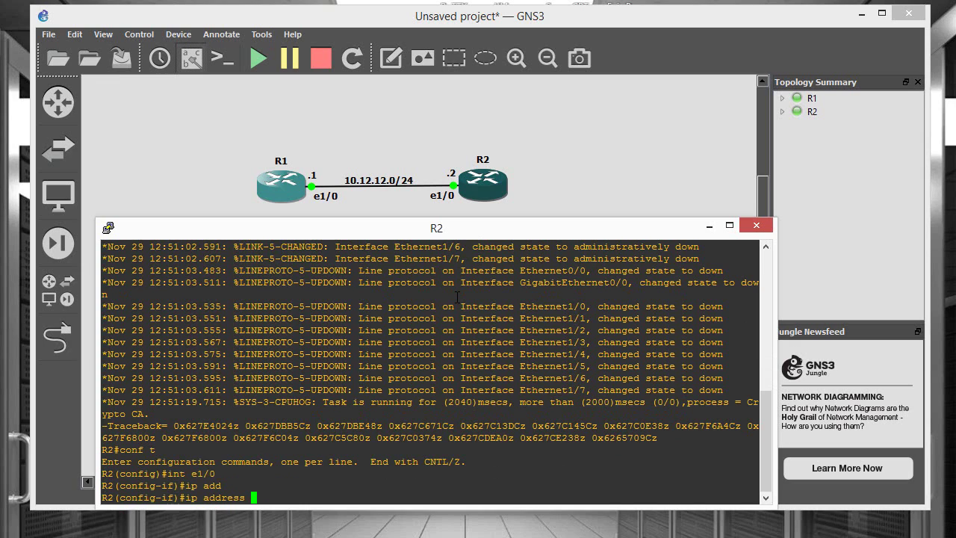
type("10.12.12.2 255.255.255.0")
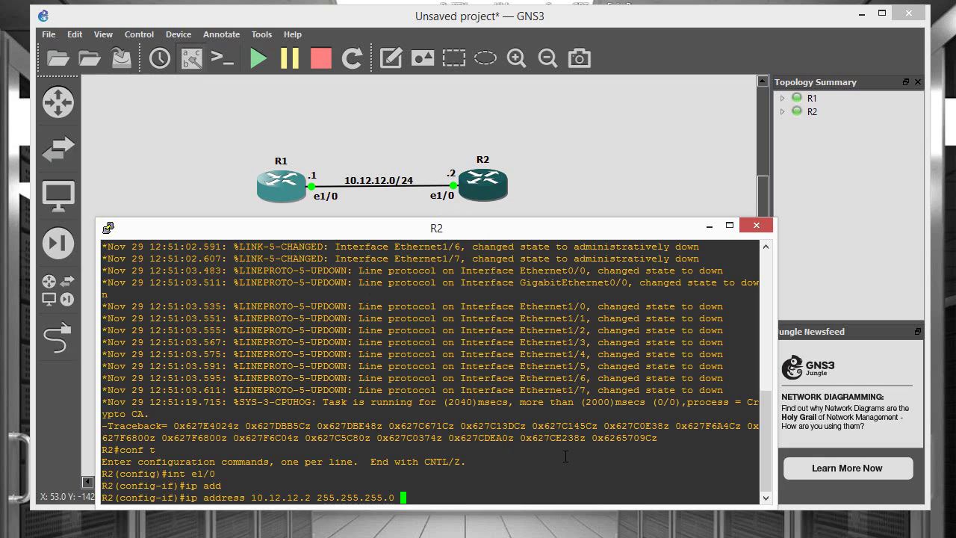
key("Return")
type("no shut")
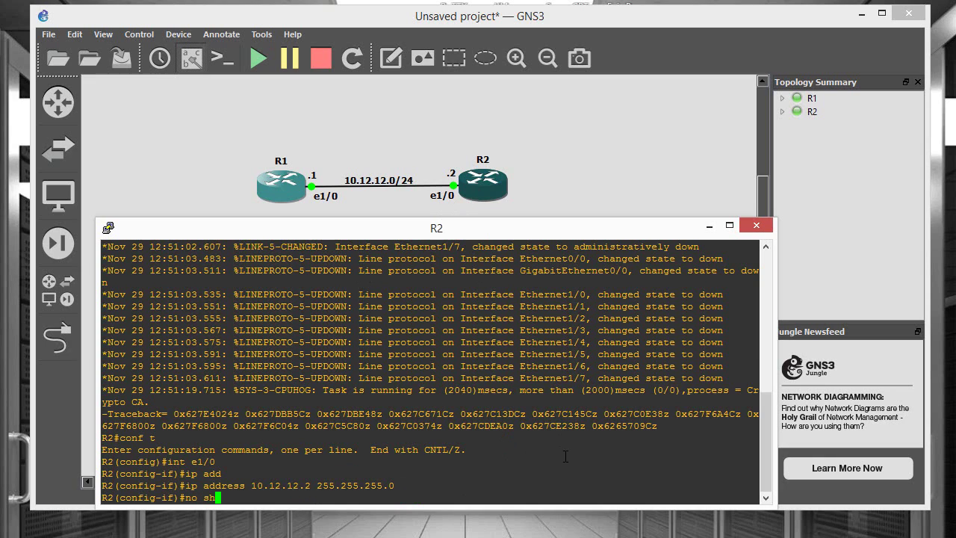
key("Return")
Step: Exit configuration mode, run show ip int br, and check the interface-up log lines
type("end")
key("Return")
key("Return")
key("Return")
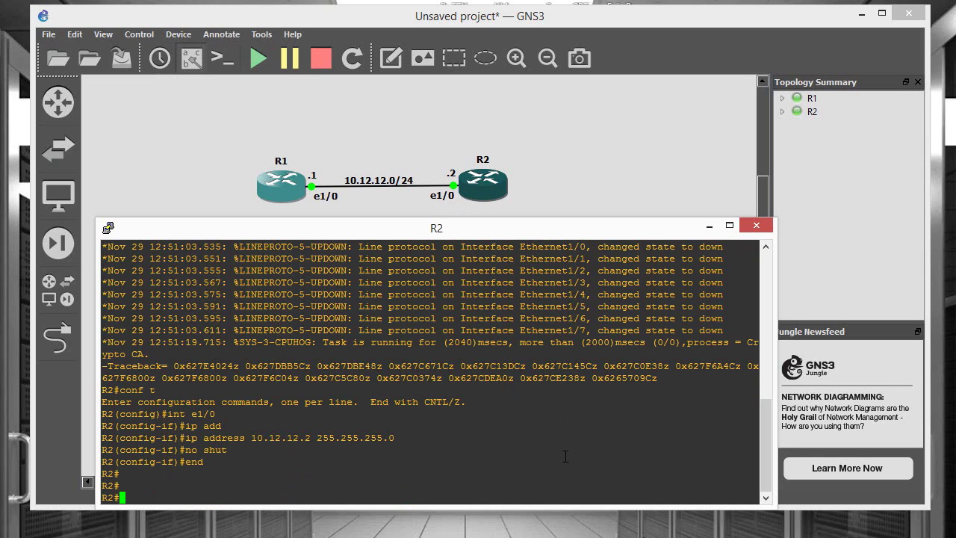
type("show ip int br")
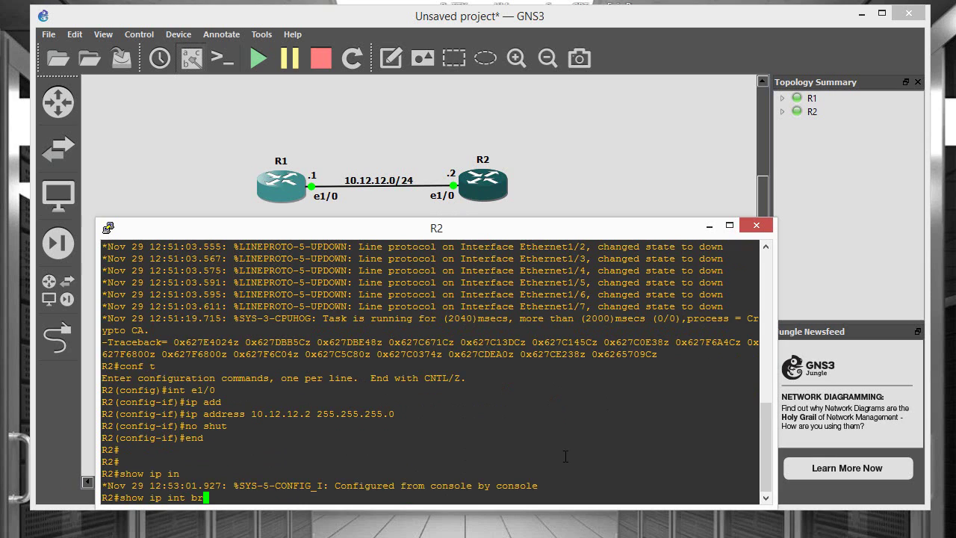
key("Return")
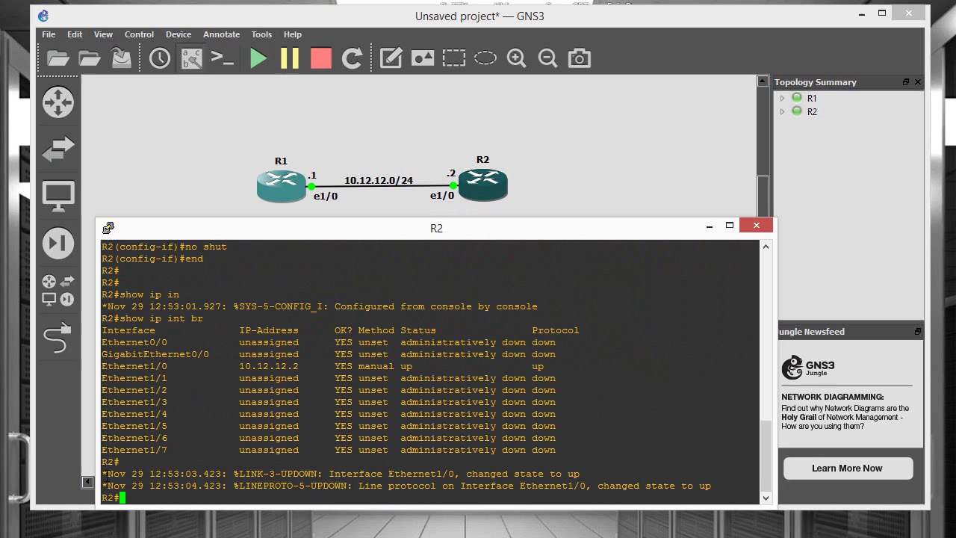
left_click_drag(104, 468, 722, 482)
left_click(721, 493)
Step: Ping R1 at 10.12.12.1 twice from R2's console
key("Return")
key("Return")
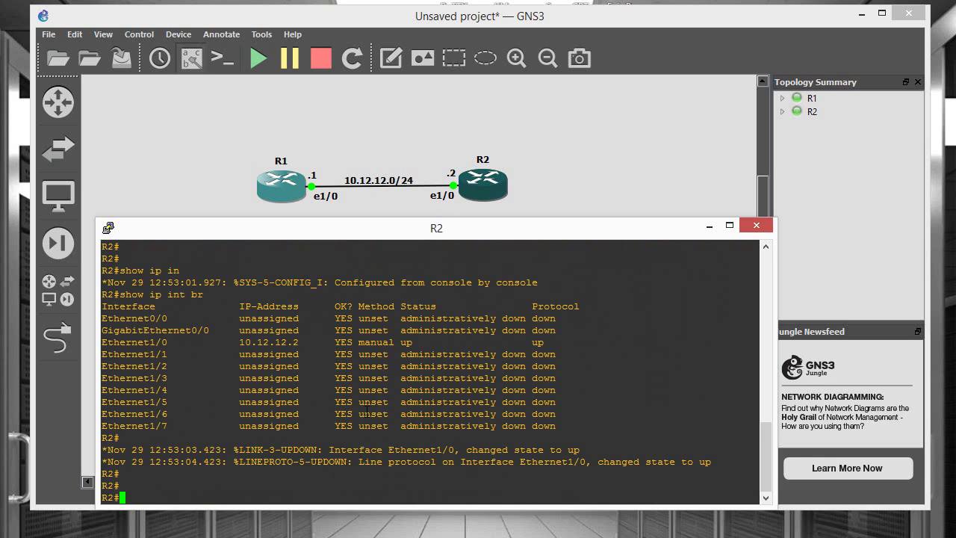
type("ping 10.12.12.1")
key("Return")
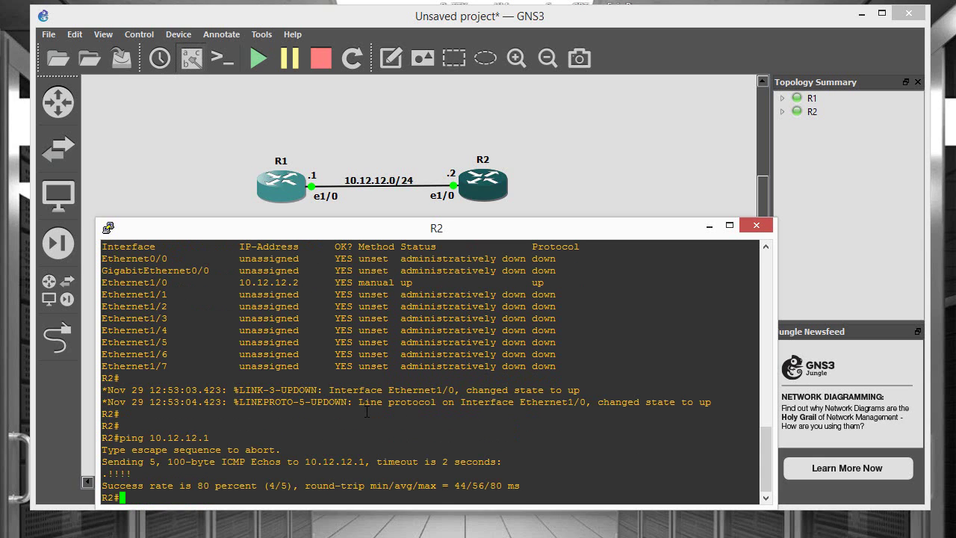
key("Up")
key("Return")
Step: Run ping 10.12.12.1 repeat 100 from R2, then switch to R1's console
key("Up")
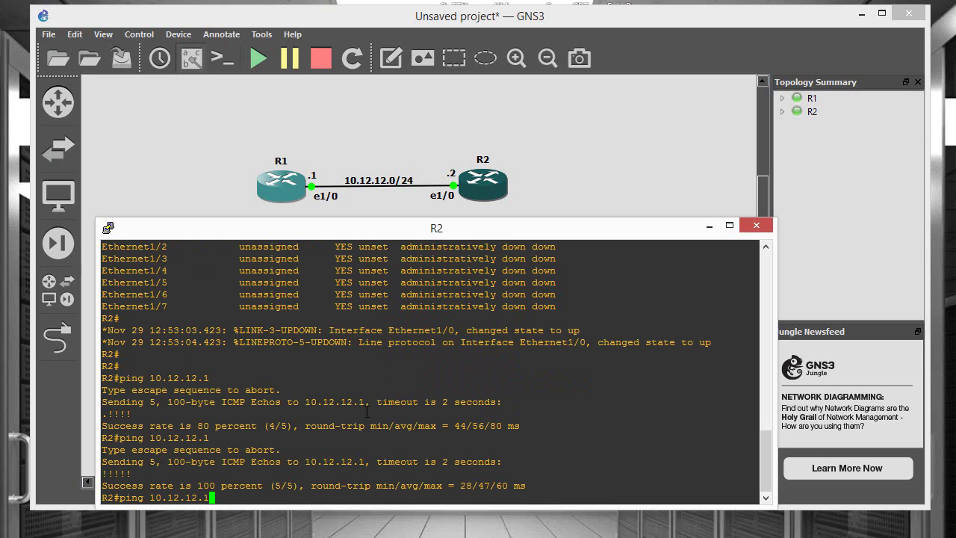
type("re")
key("Tab")
type("100")
key("Return")
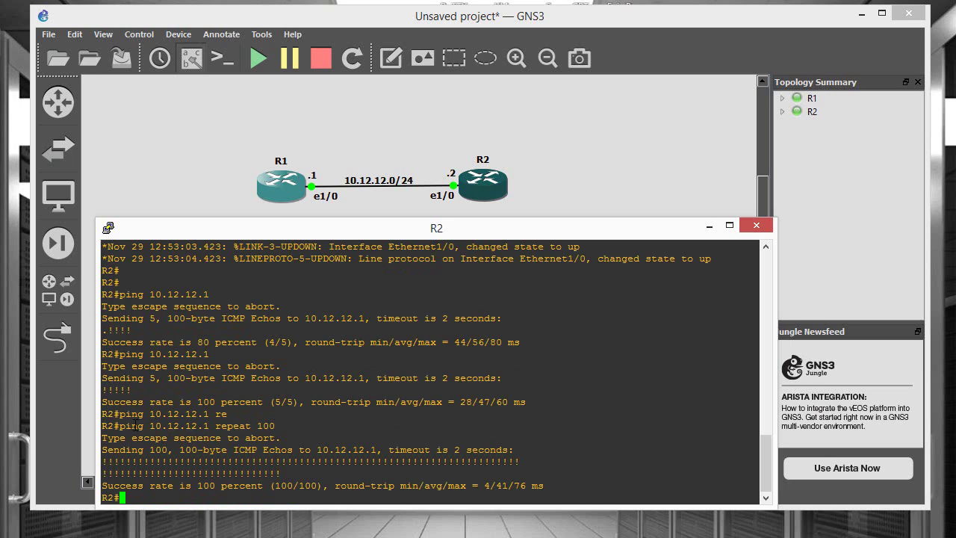
key("alt+Tab")
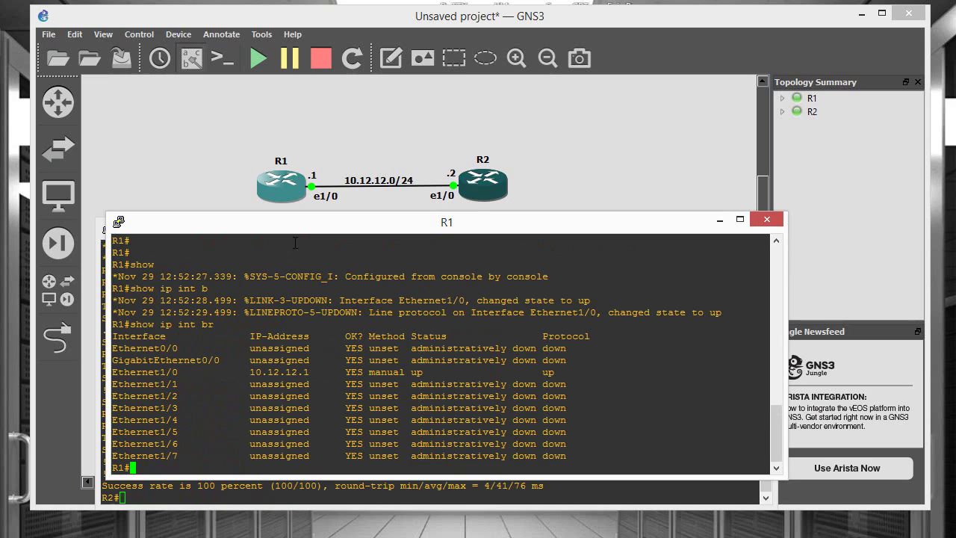
Step: From R1, ping 10.12.12.2 once, then again with repeat 100
type("ping 10.12.12.2")
key("Return")
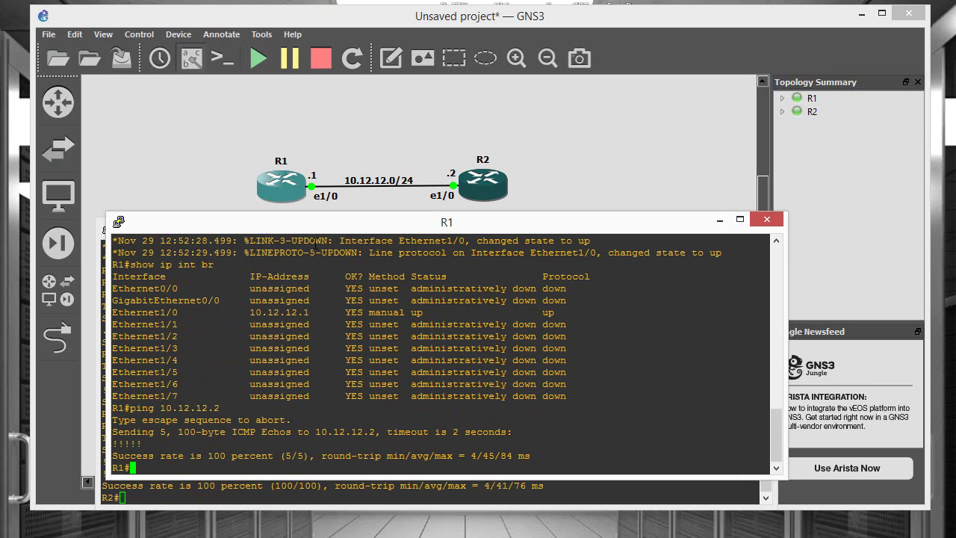
key("Up")
type("re")
key("Tab")
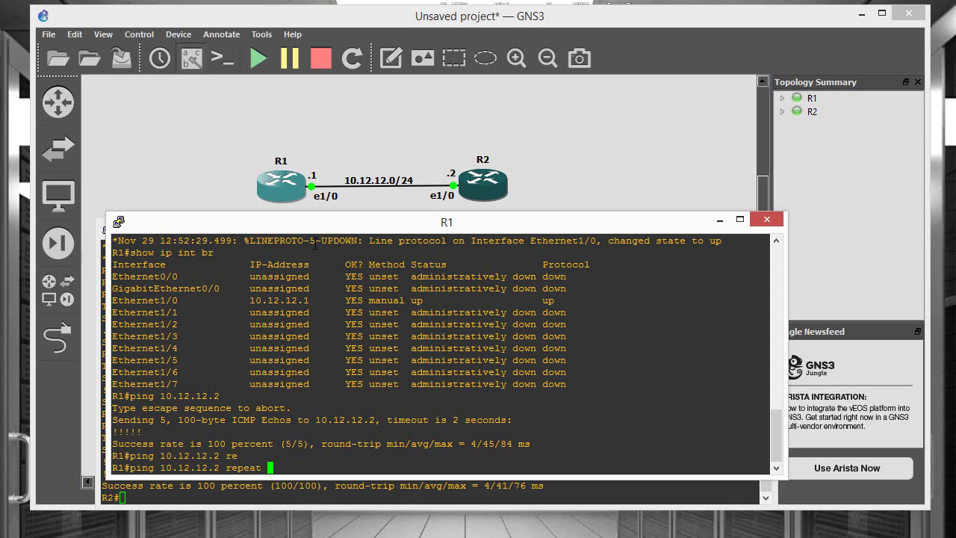
type("100")
key("Return")
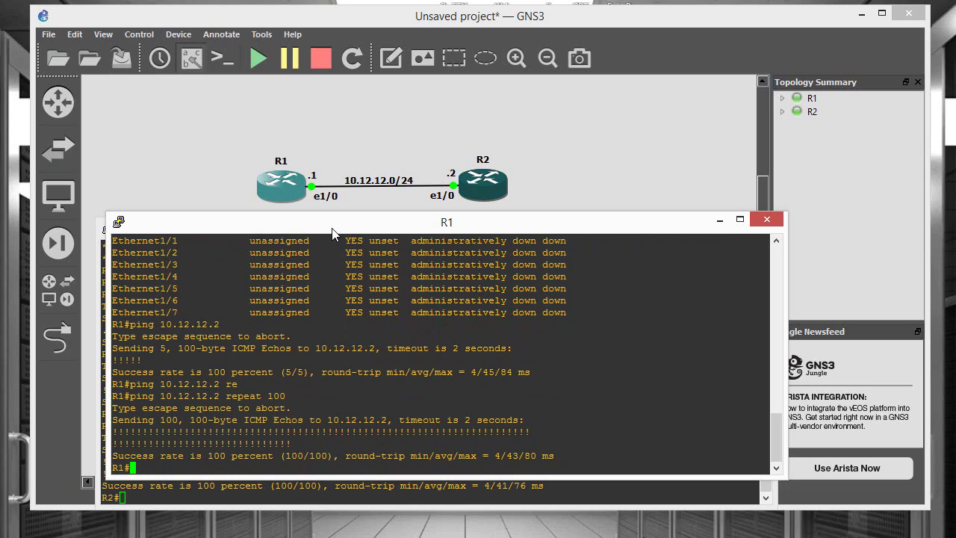
left_click_drag(332, 227, 354, 233)
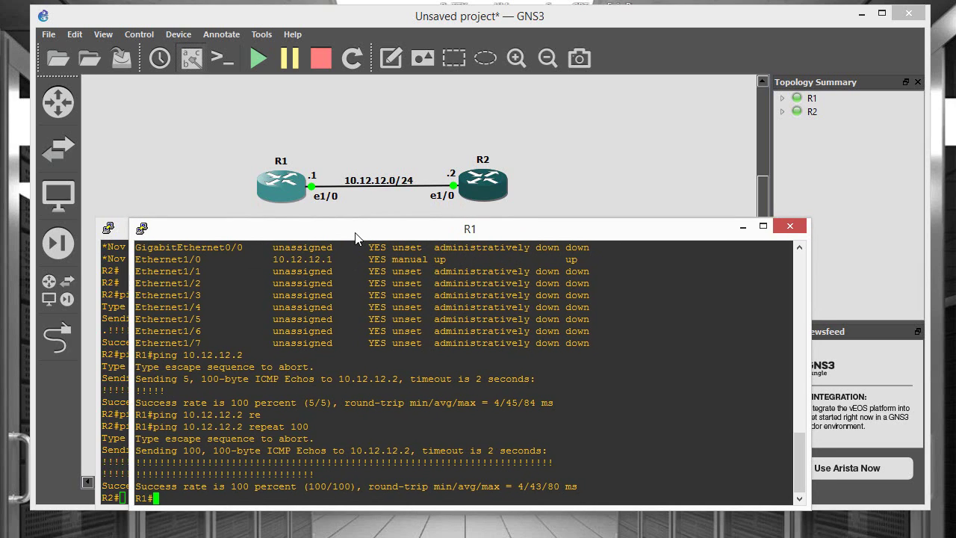